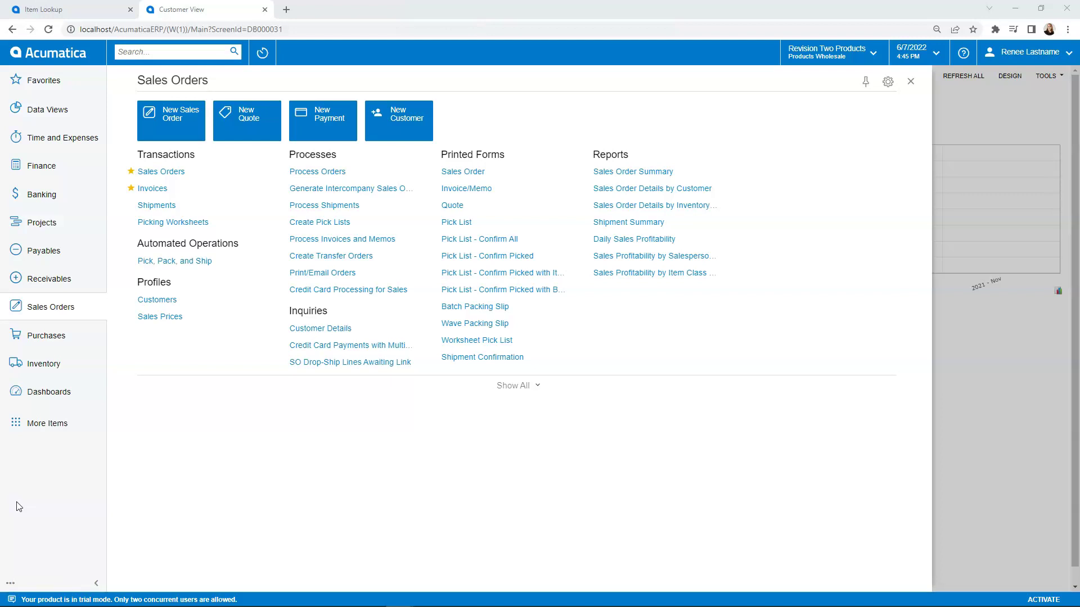
Step: Open the Inventory Stock Items list, which shows 215 records across 8 pages
click(78, 372)
click(155, 385)
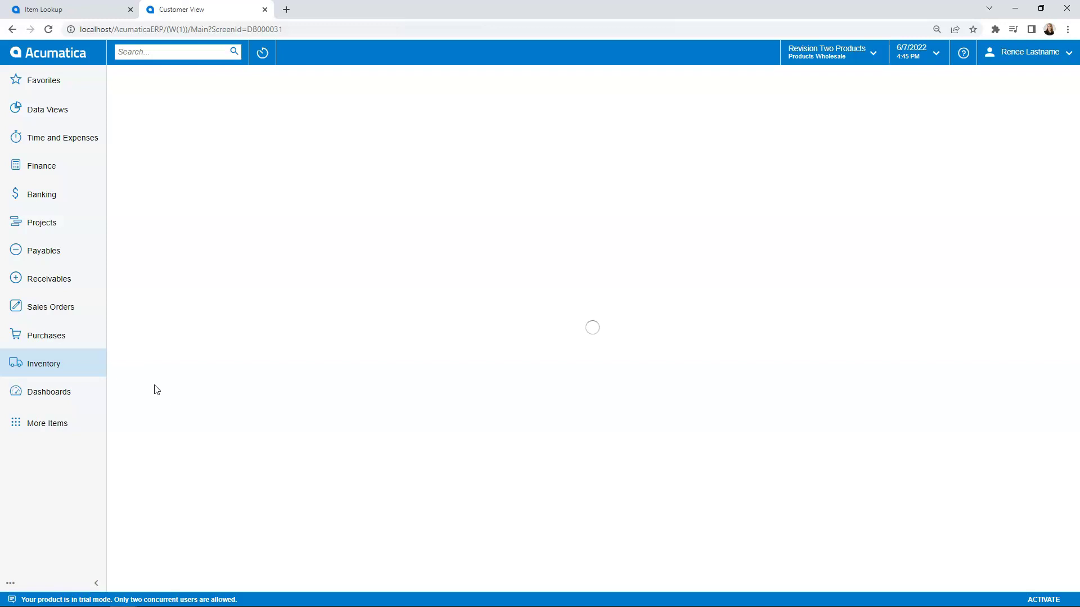
click(158, 343)
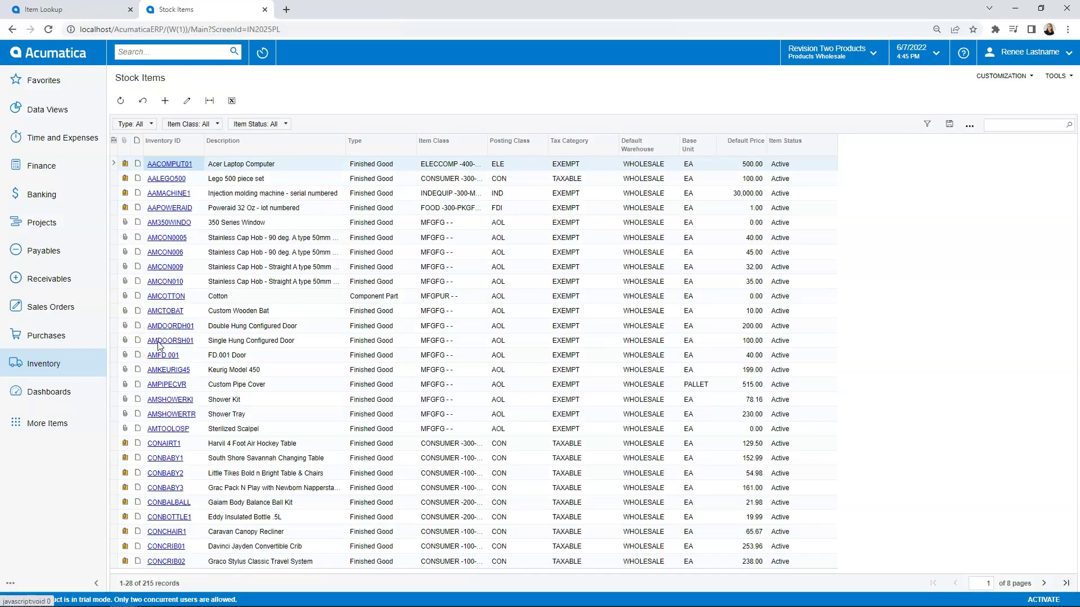
click(150, 313)
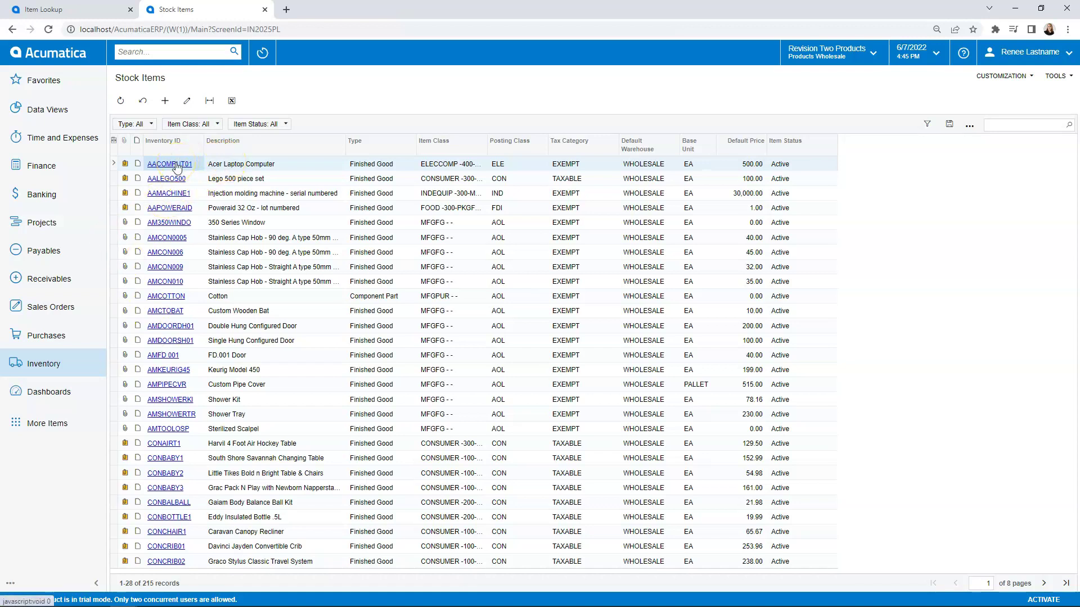
Step: Open stock item AACOMPUT01 Acer Laptop Computer and view its six cross-reference entries
click(176, 167)
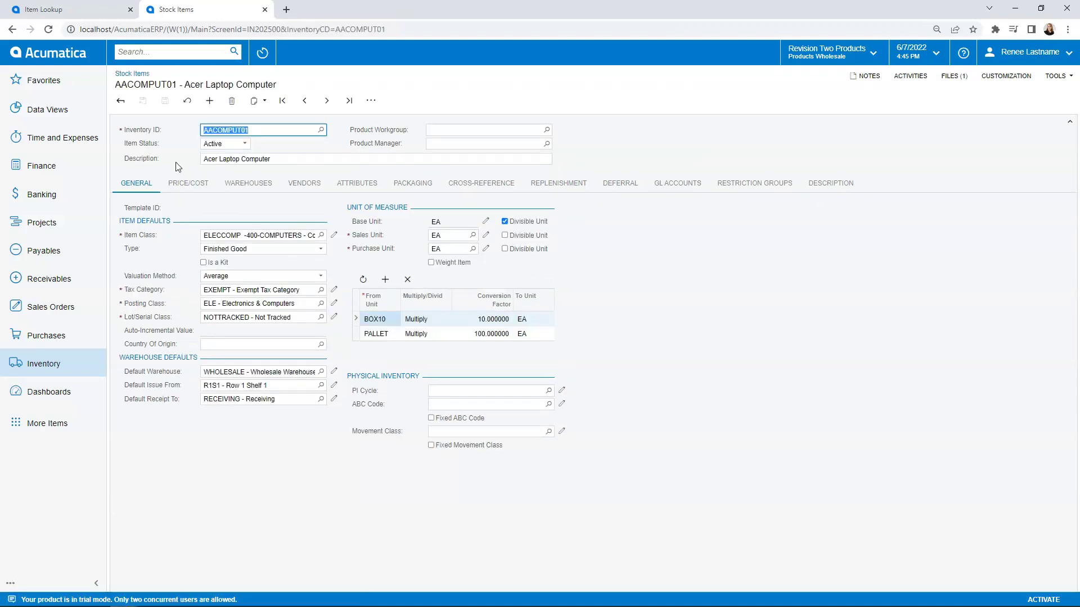
click(476, 192)
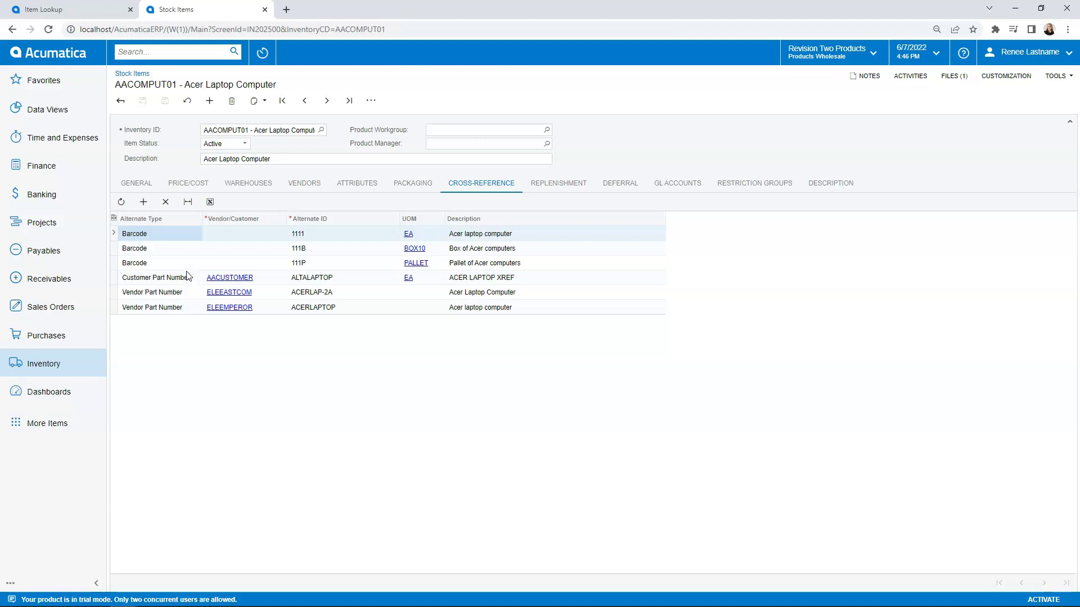
click(190, 233)
Step: Add a new cross-reference row to AACOMPUT01 and list its alternate type options
click(145, 204)
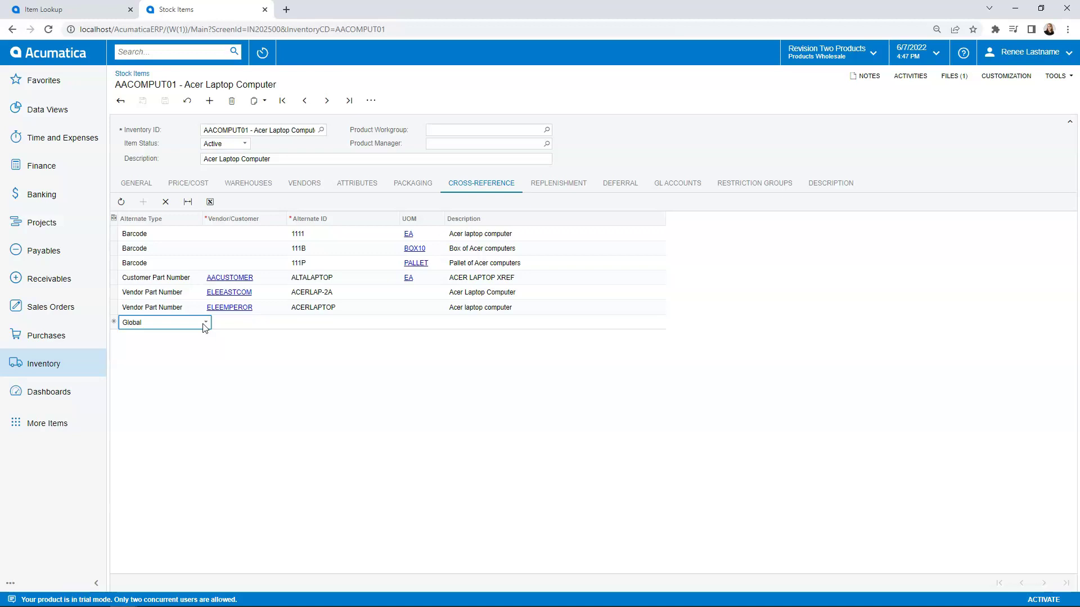
click(205, 323)
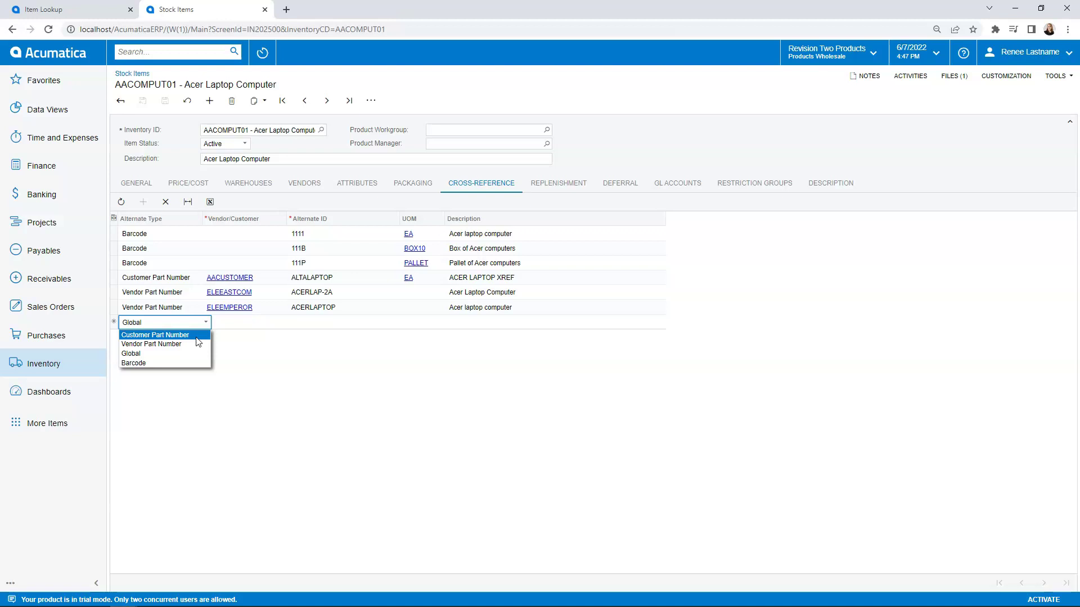
Step: Make the new entry a Customer Part Number for customer USA Bartending School
click(194, 336)
click(283, 322)
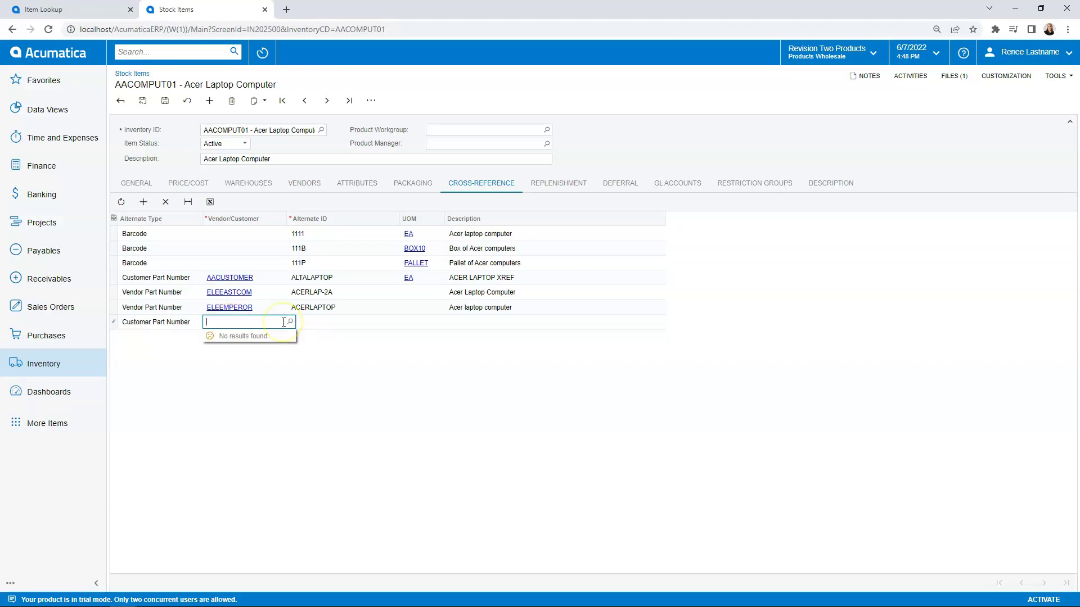
click(291, 321)
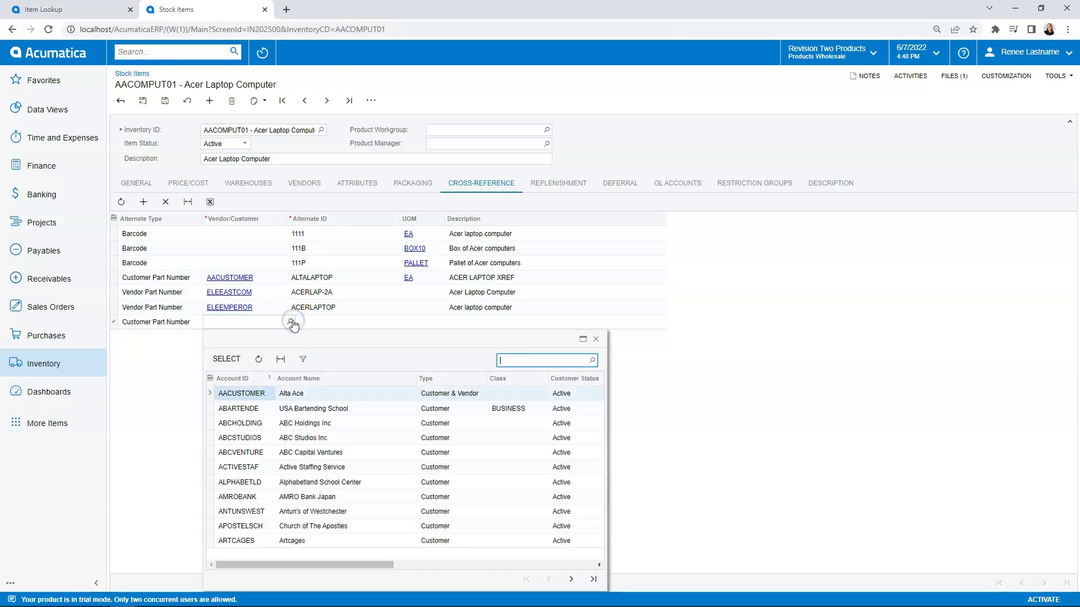
double_click(292, 409)
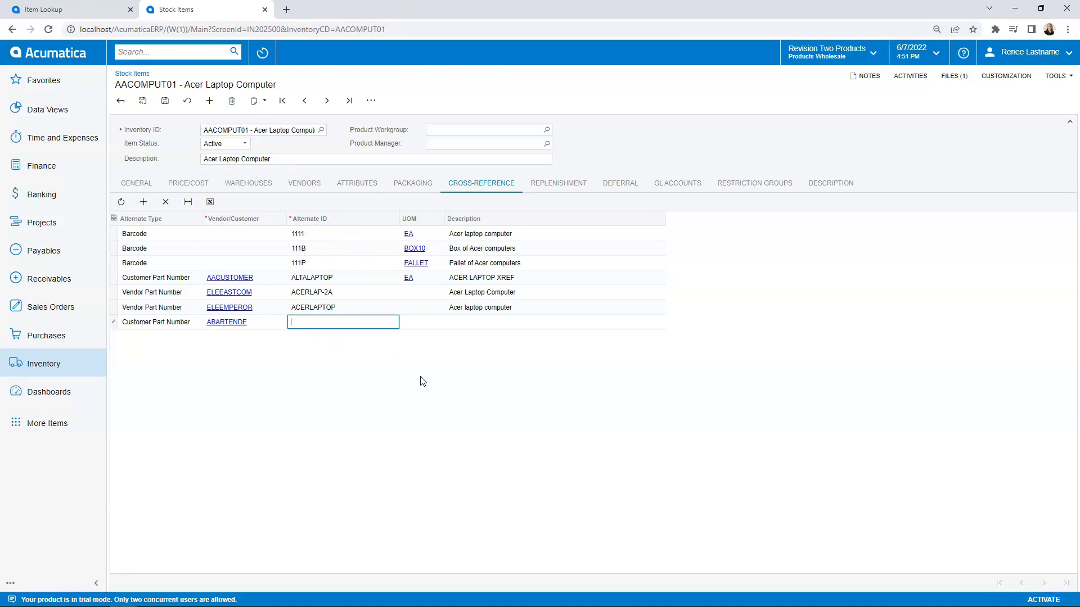
Step: Save alternate ID LAPTOP1A with unit EA and description 'ACER LAPTOP FOR USA BARTEND'
text(LAPTOP1A)
key(Tab)
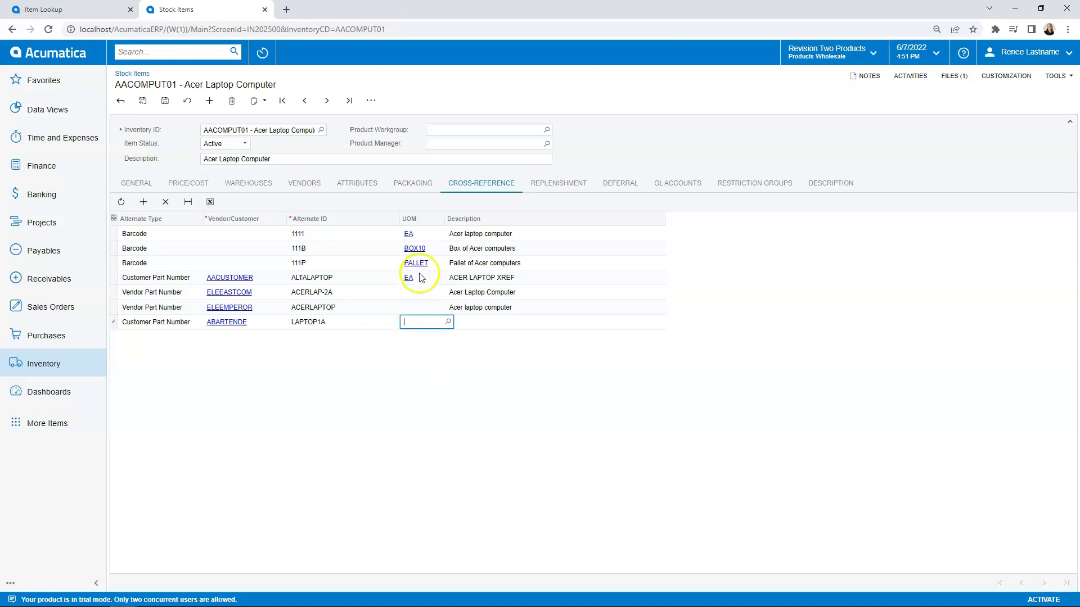
click(448, 322)
click(431, 409)
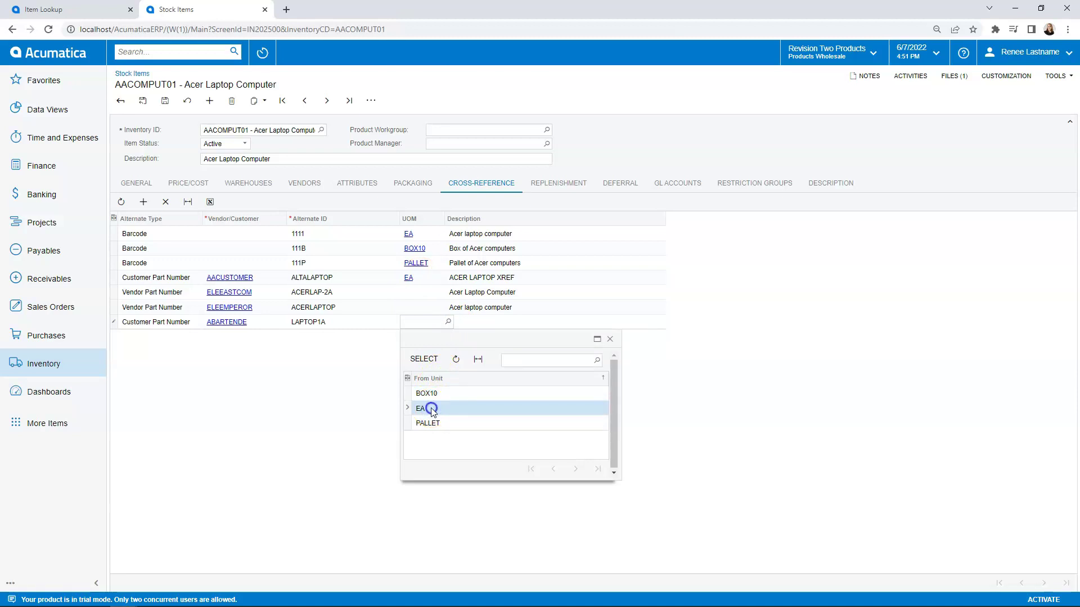
double_click(431, 408)
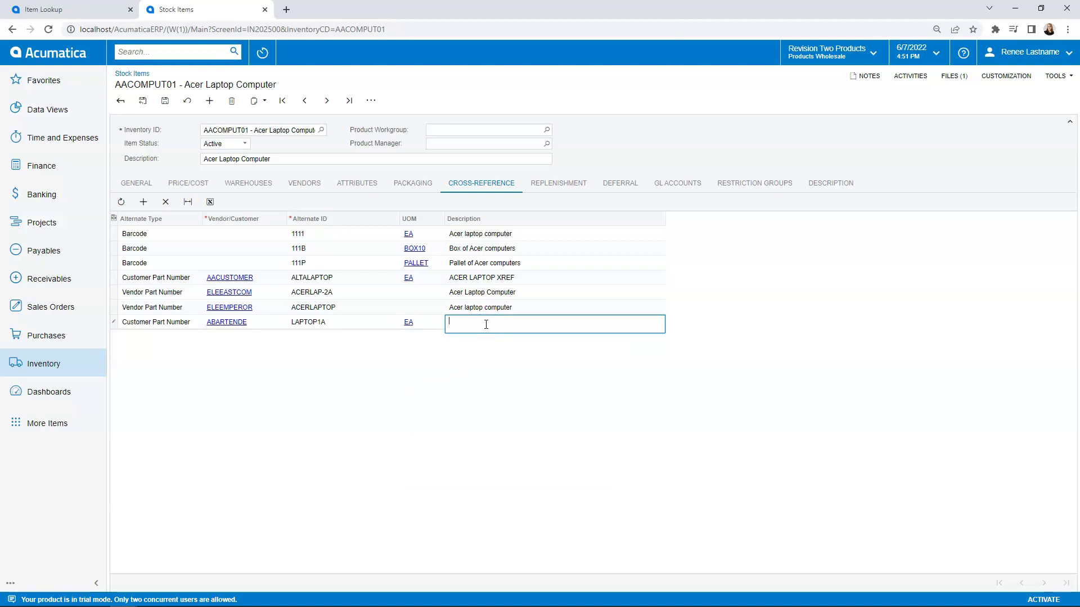
text(ACER LAPTOP FOR USA BARTEND)
click(165, 102)
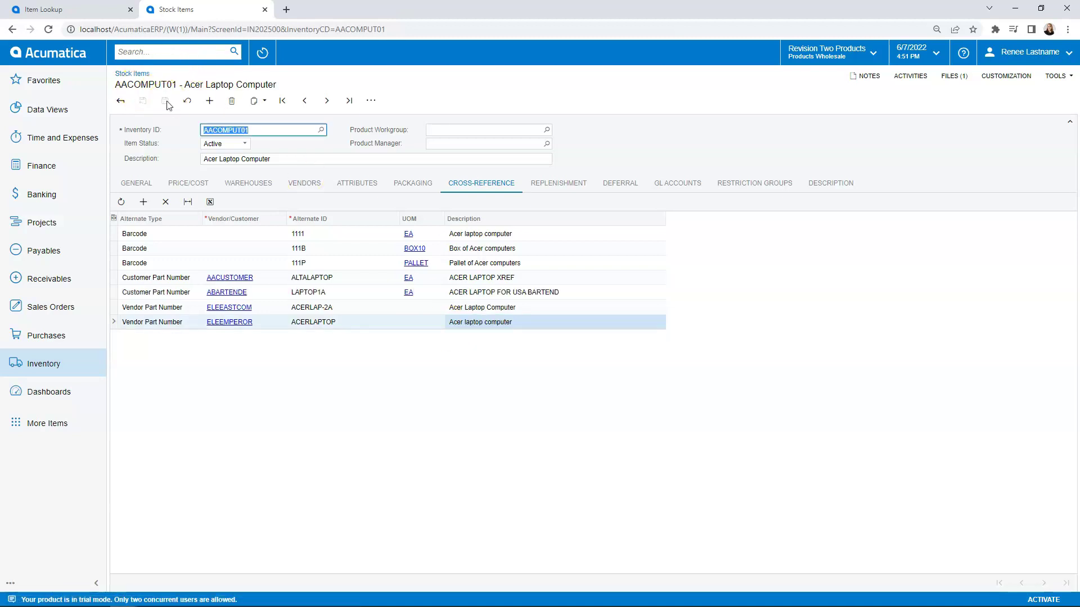
click(158, 293)
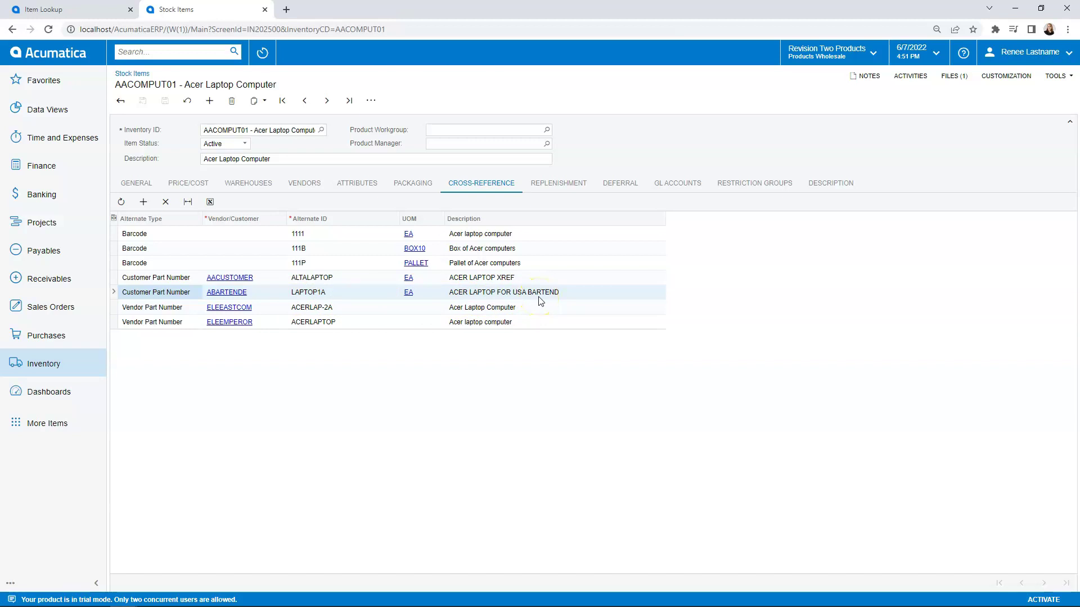
click(136, 183)
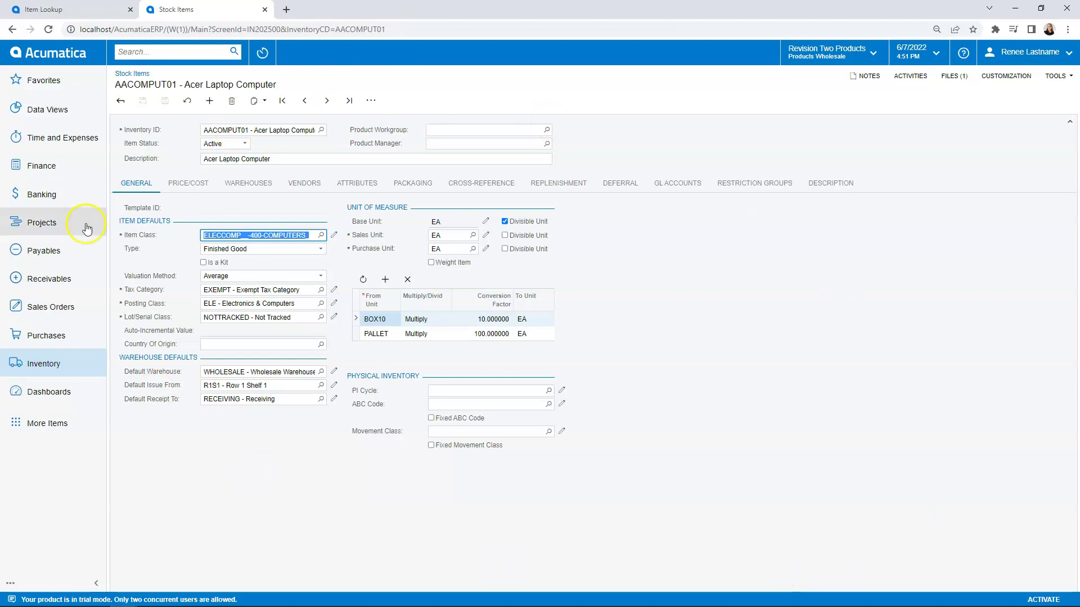
click(481, 183)
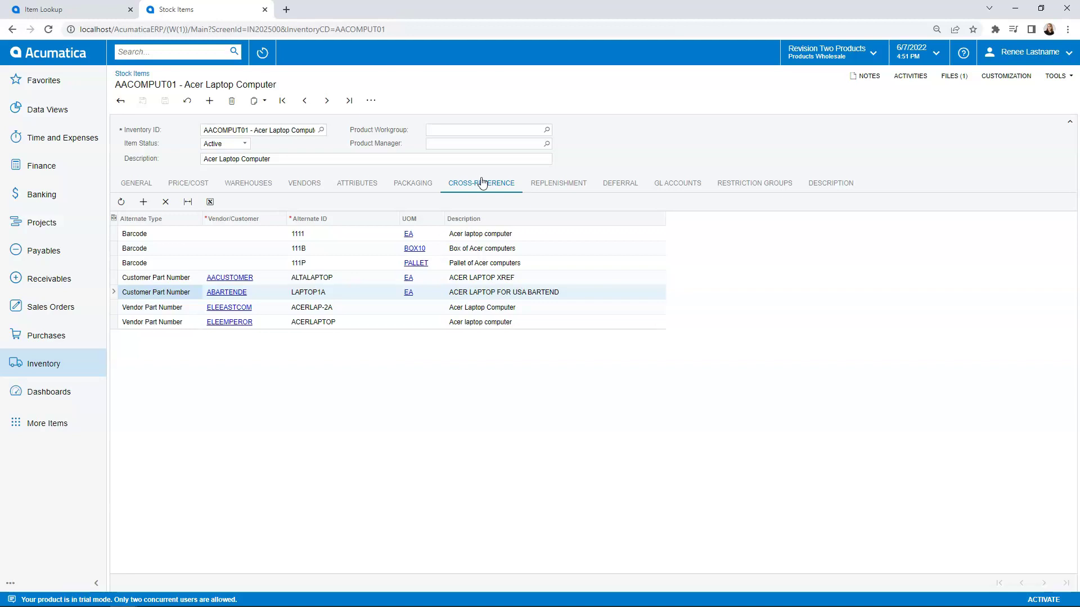
Step: Create a USA Bartending School sales order described 'CUSTOMER CROSS REFERENCE' and insert a first line
click(37, 308)
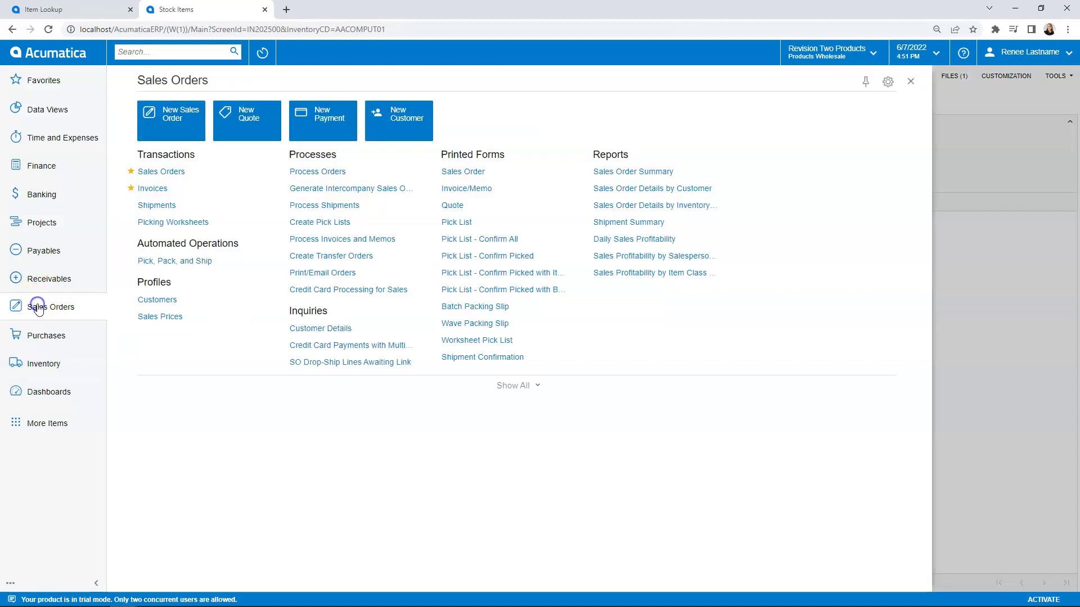
click(163, 112)
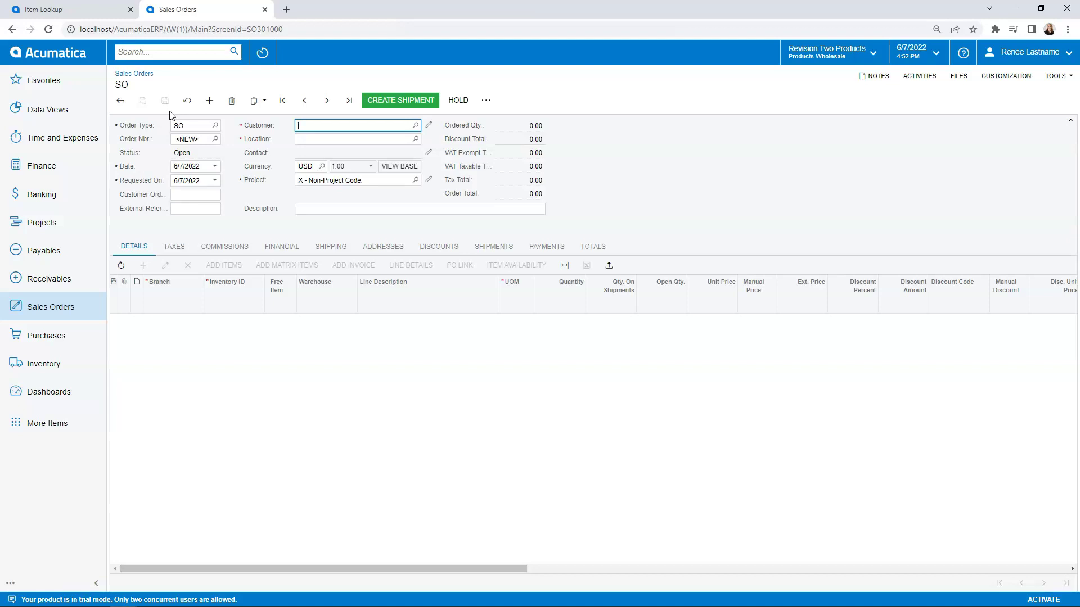
text(USA)
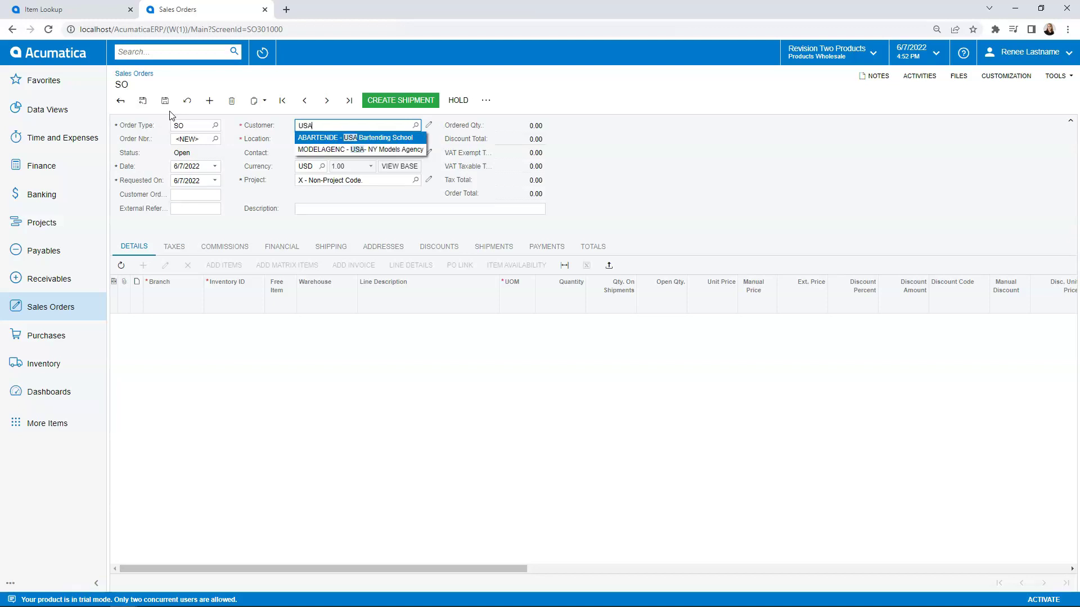
click(324, 137)
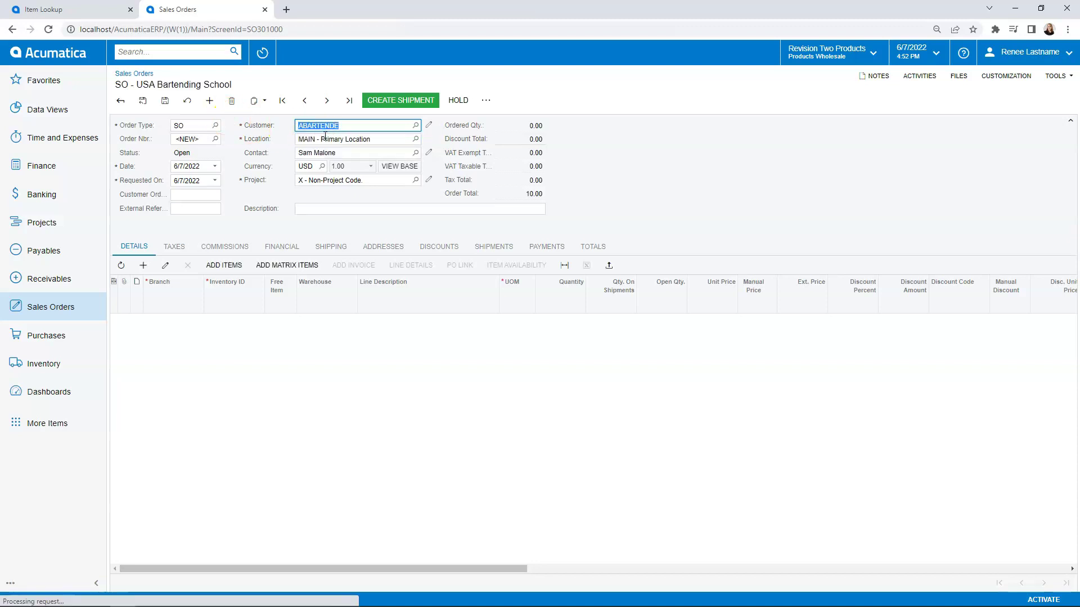
key(Tab)
key(Tab)
key(Tab)
key(Tab)
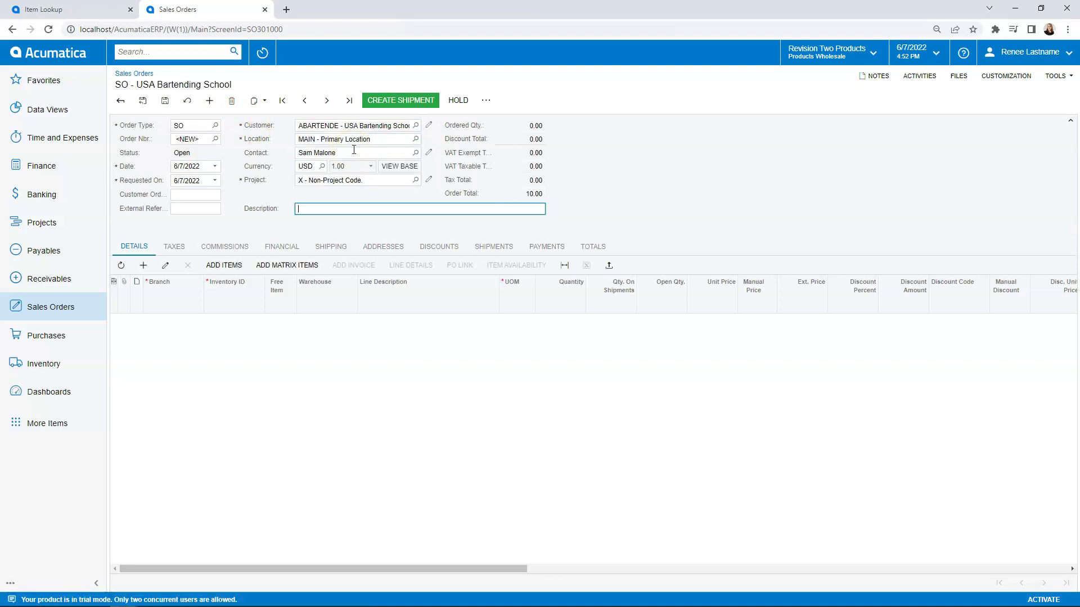
text(CUSTOMER CROSS REFERENCE)
key(Insert)
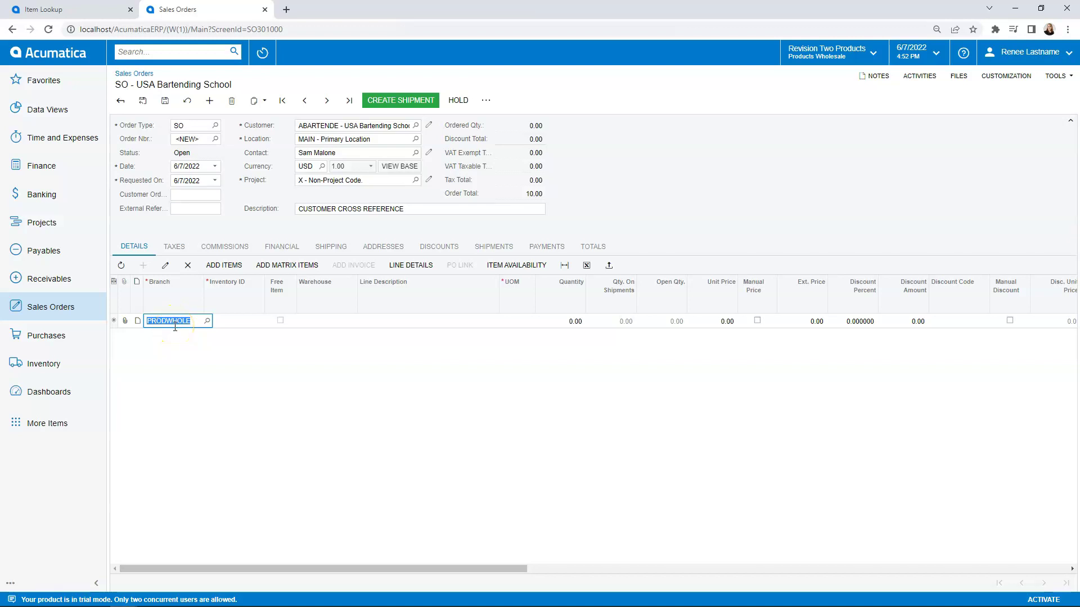
Step: Enter LAPTOP1A on the line so it resolves to AACOMPUT01 at 500.00 per EA
key(Tab)
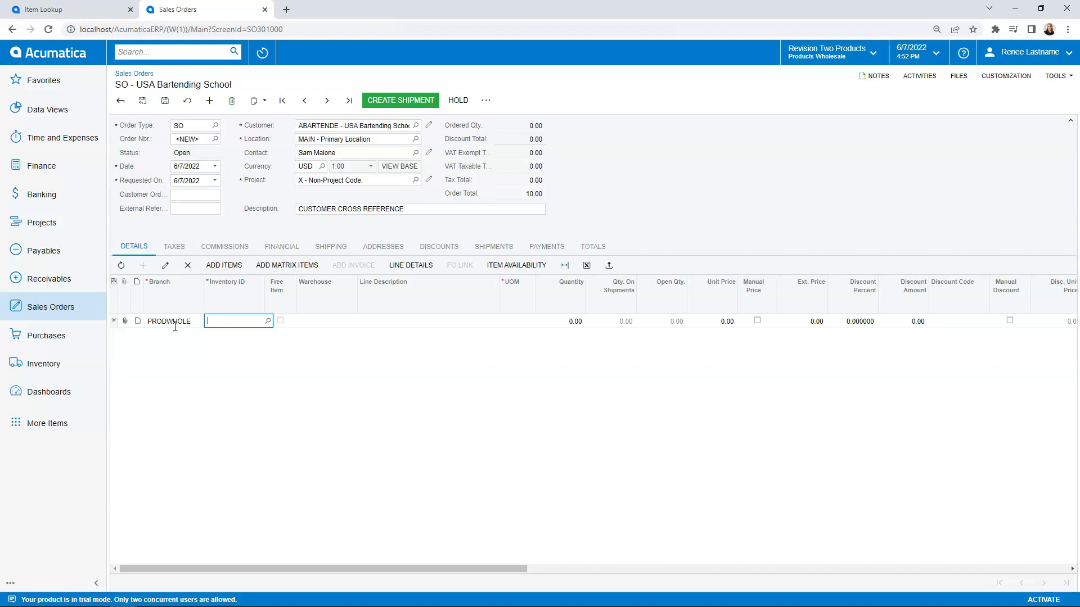
click(217, 317)
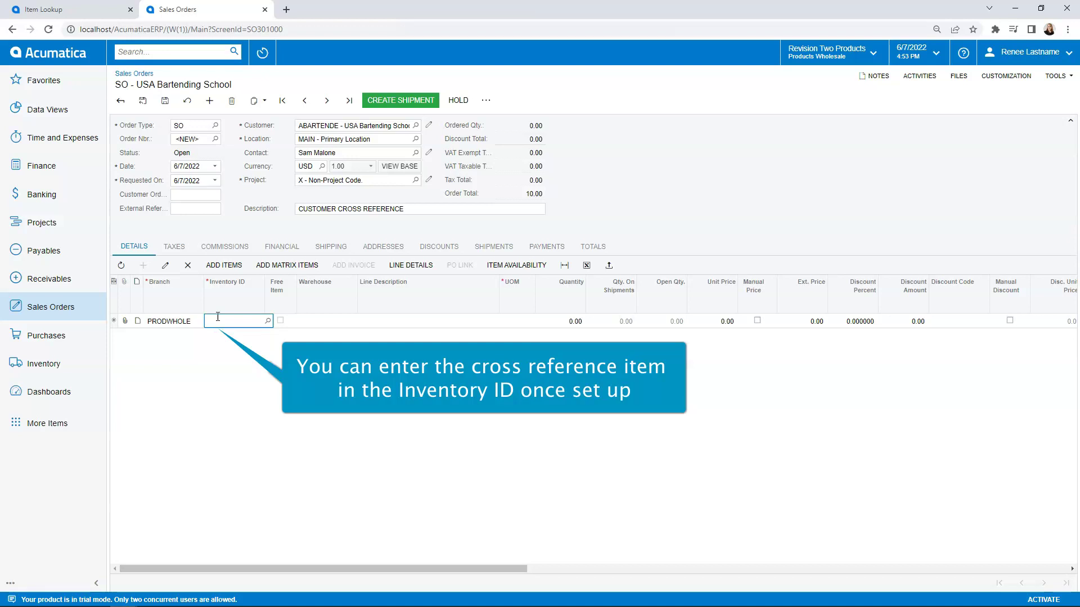
text(PTO)
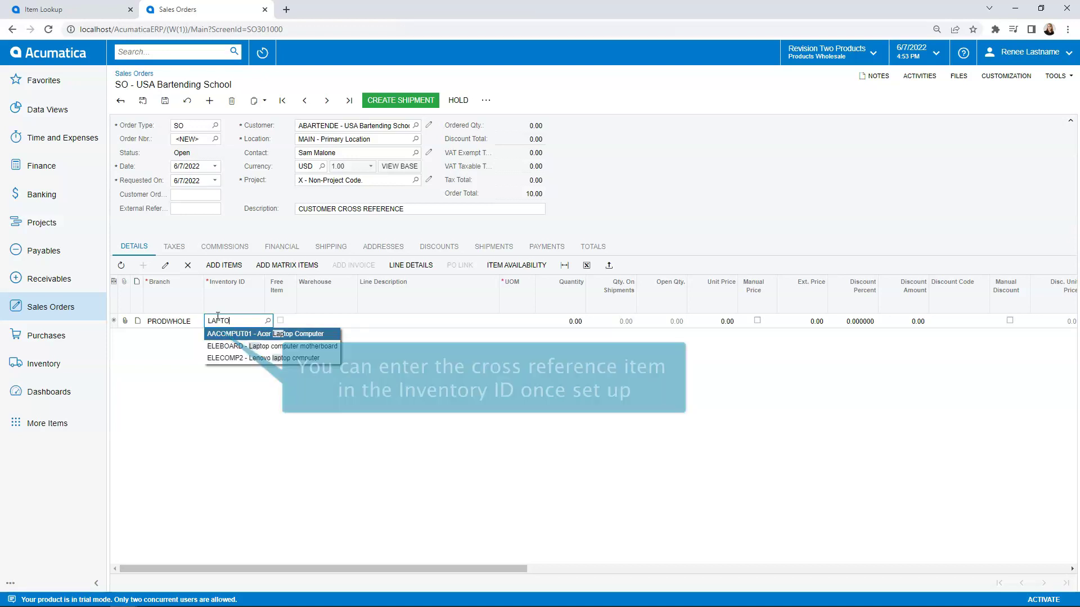
text(P1A)
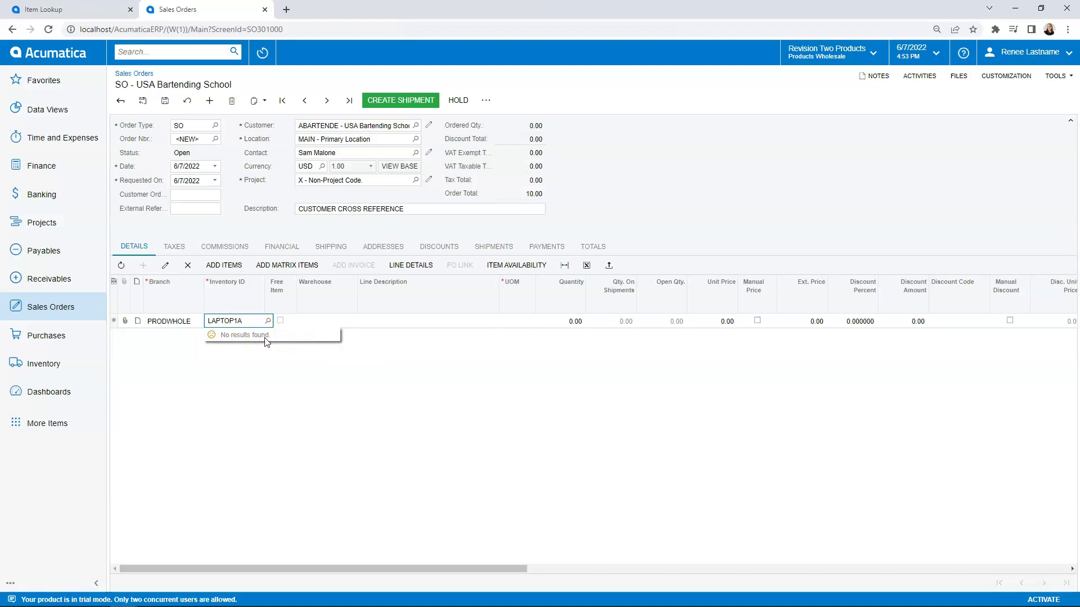
key(Tab)
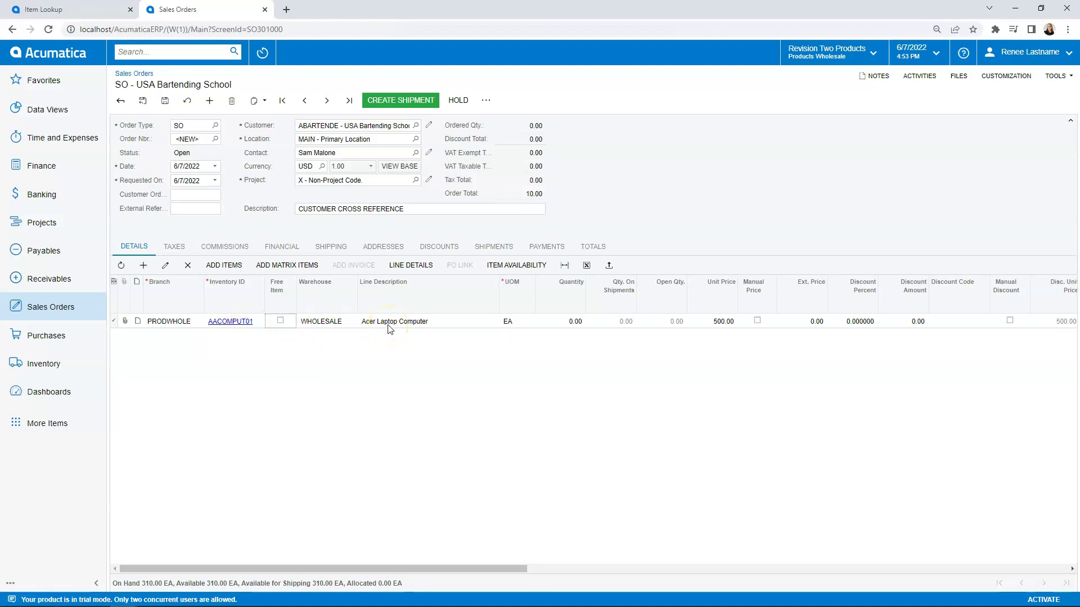
Step: Move the Alternate ID column beside Inventory ID so LAPTOP1A shows next to AACOMPUT01
drag(436, 567, 1011, 603)
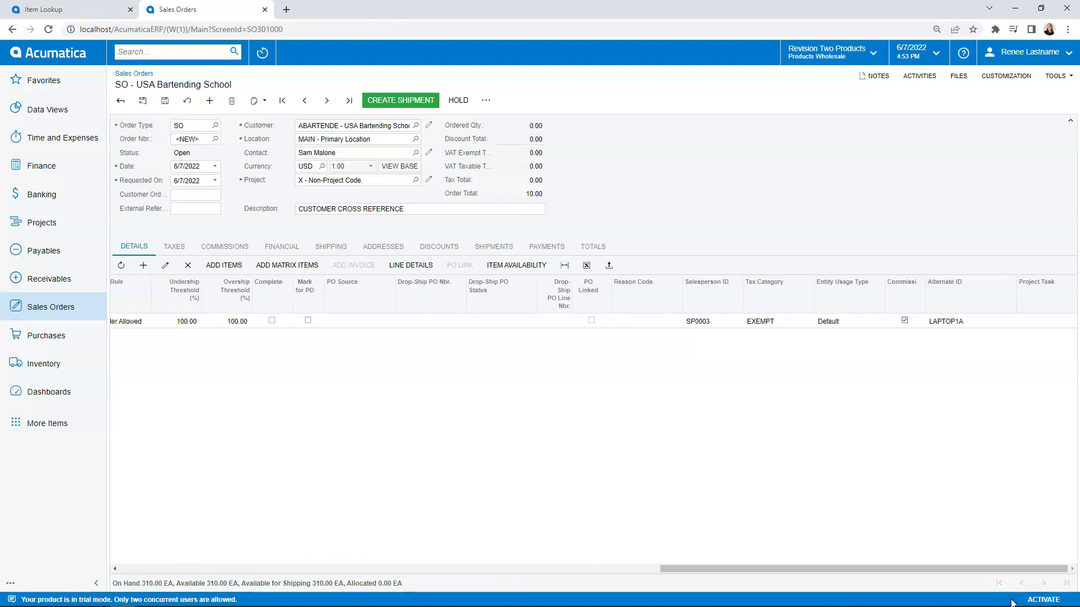
drag(955, 309, 163, 305)
drag(723, 569, 433, 569)
drag(832, 293, 144, 296)
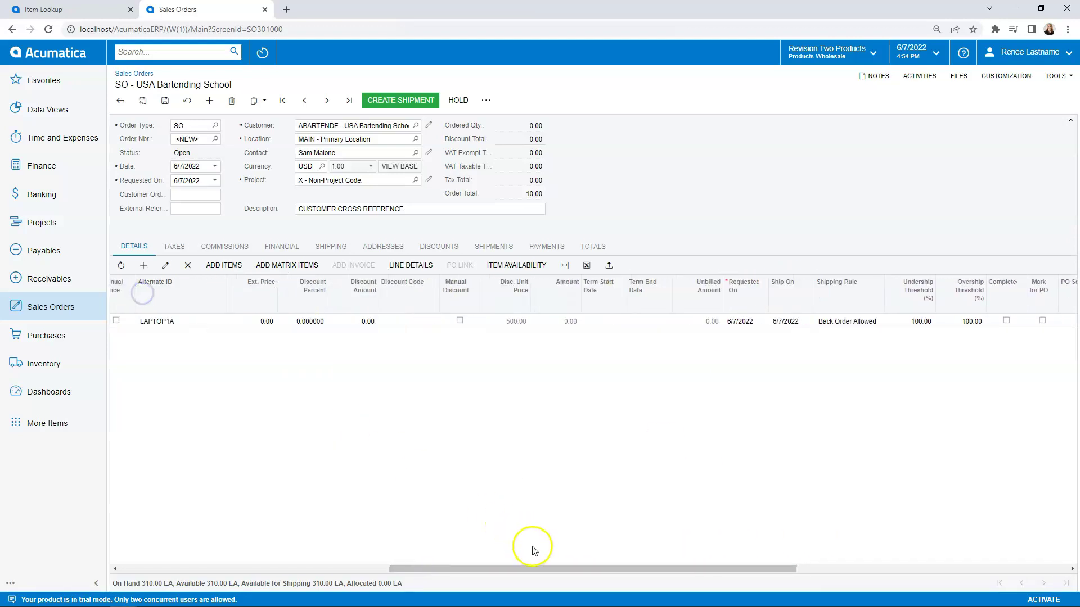
drag(528, 569, 321, 567)
drag(638, 285, 146, 288)
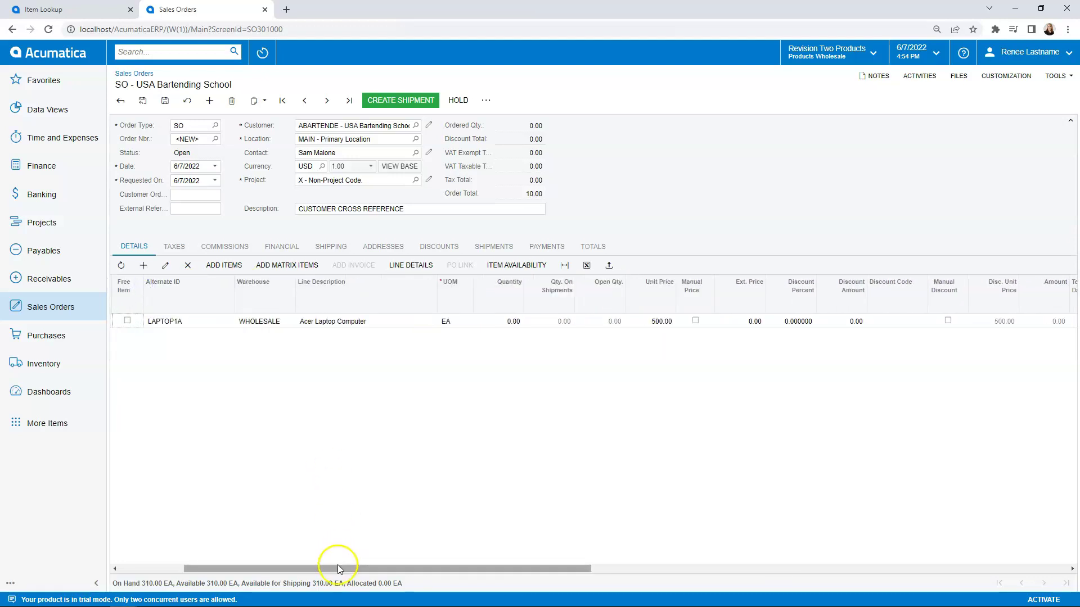
drag(336, 568, 208, 557)
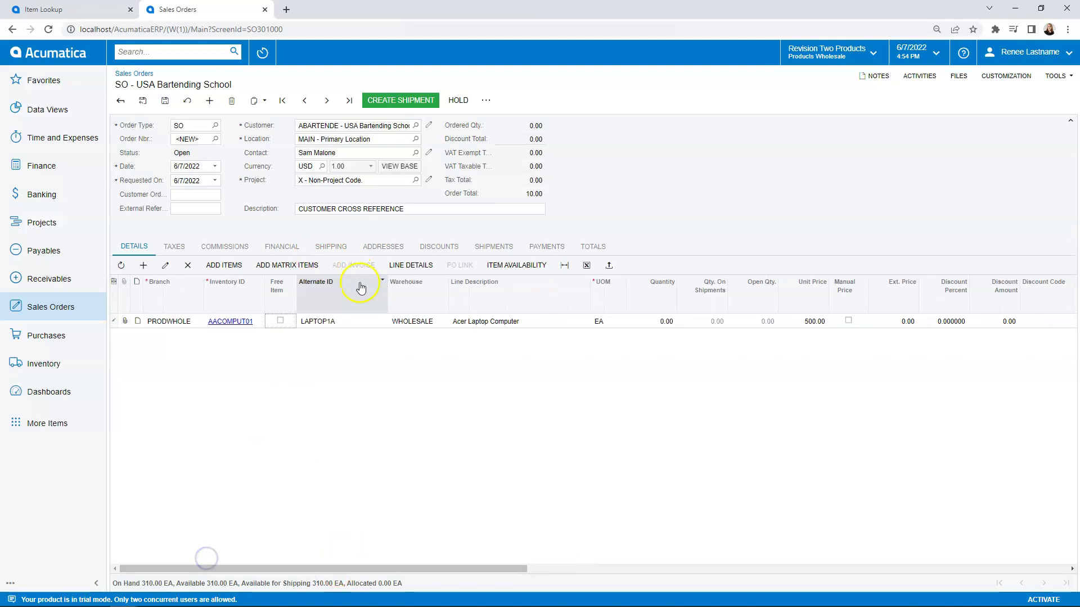
drag(357, 285, 317, 304)
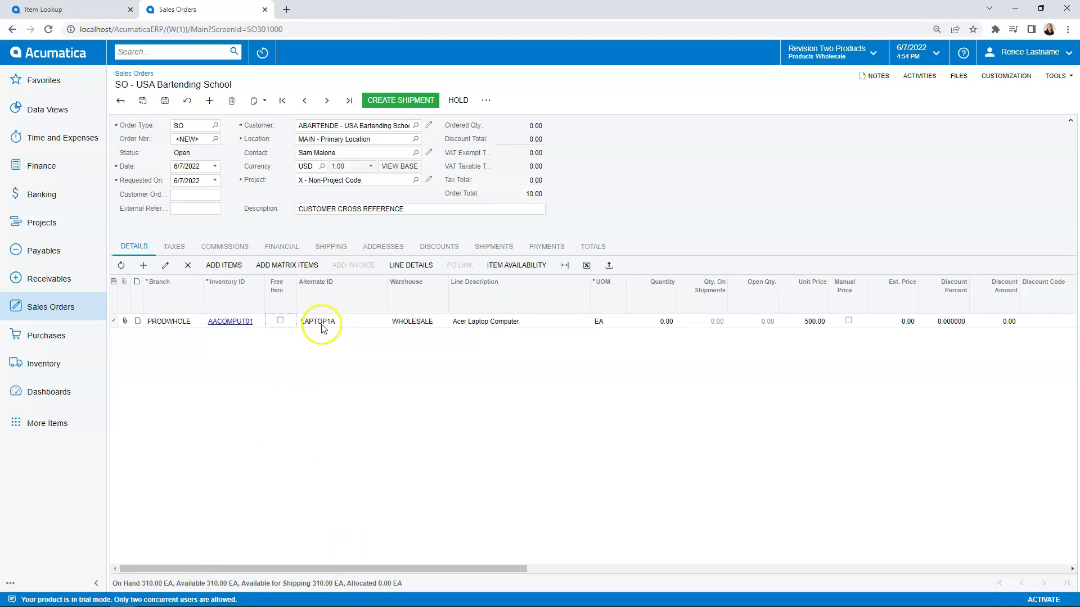
click(237, 324)
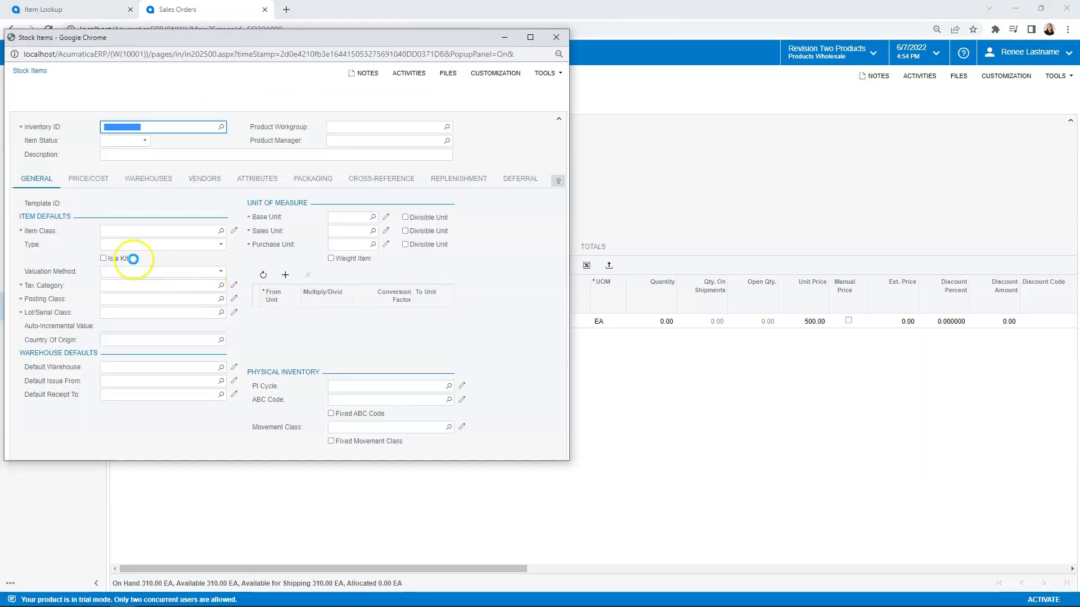
click(383, 184)
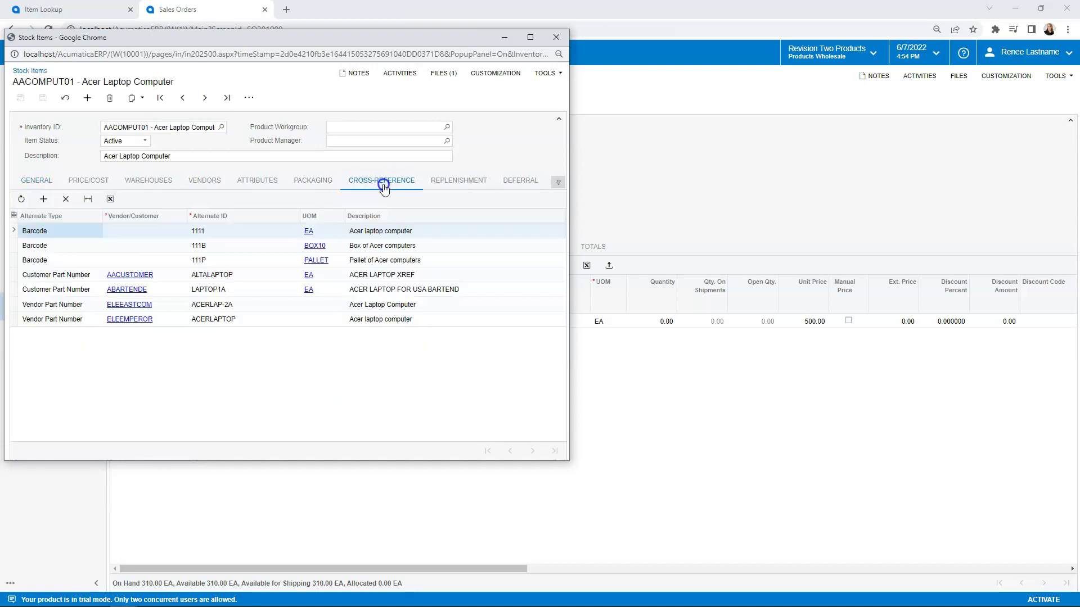
click(45, 288)
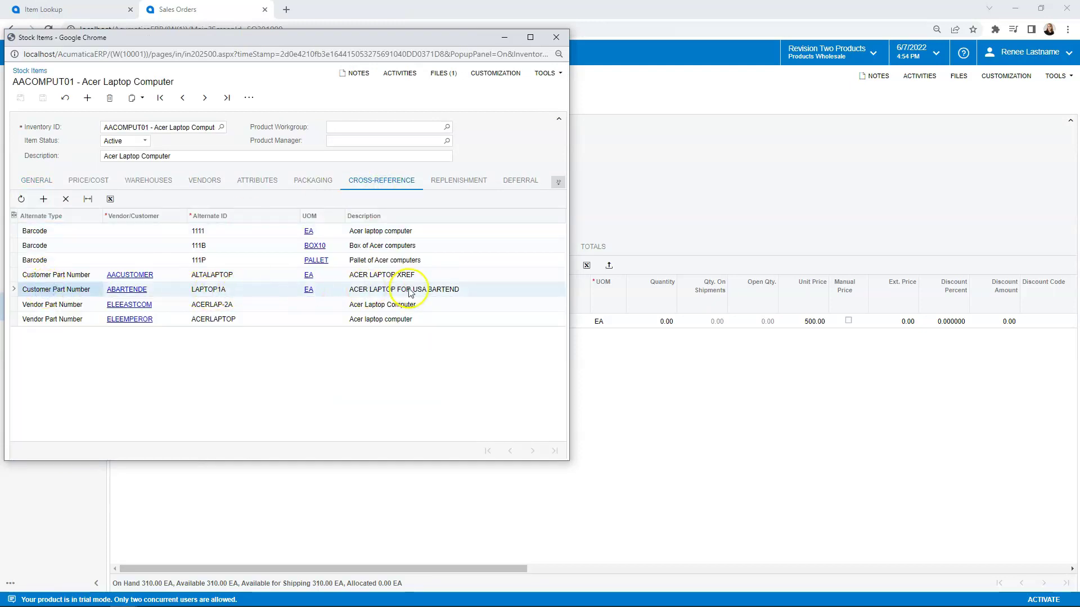
click(556, 37)
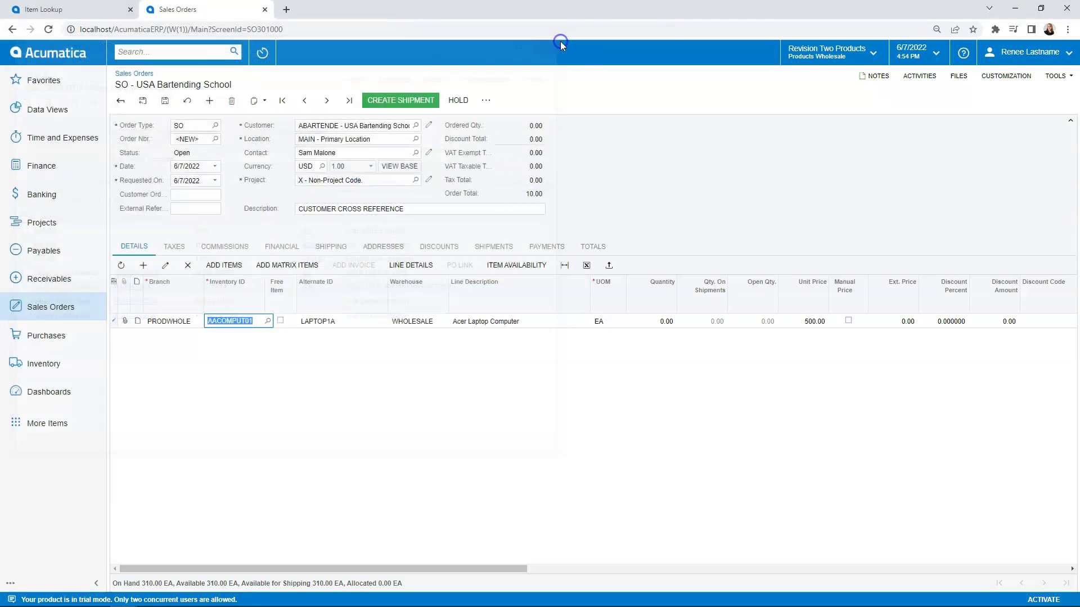
click(295, 470)
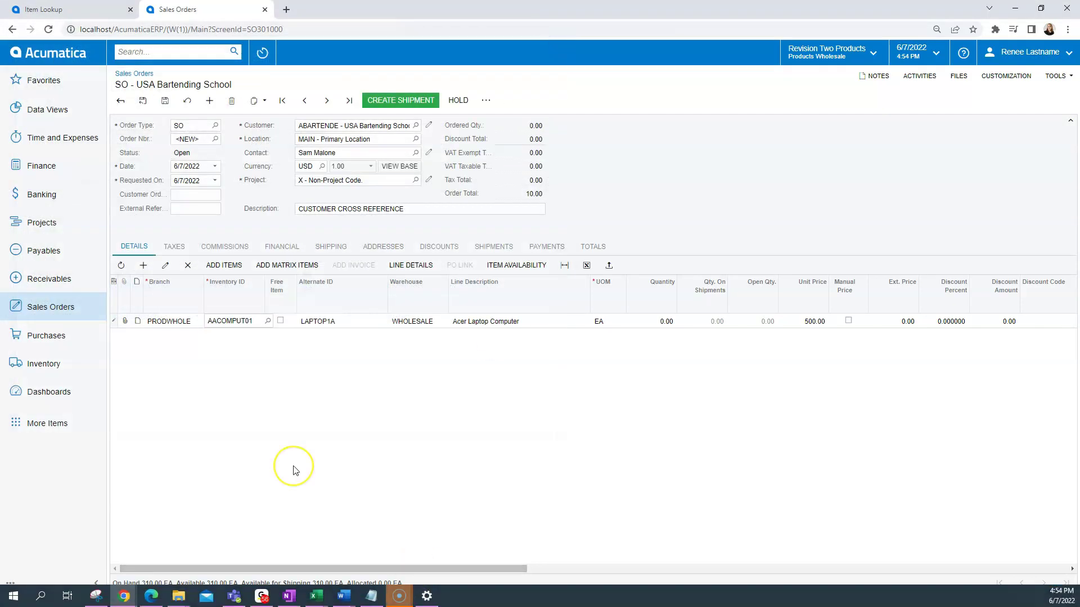
Step: Add a second line for AMKEURIG45 Keurig Model 450 at 199.00 per EA
click(143, 269)
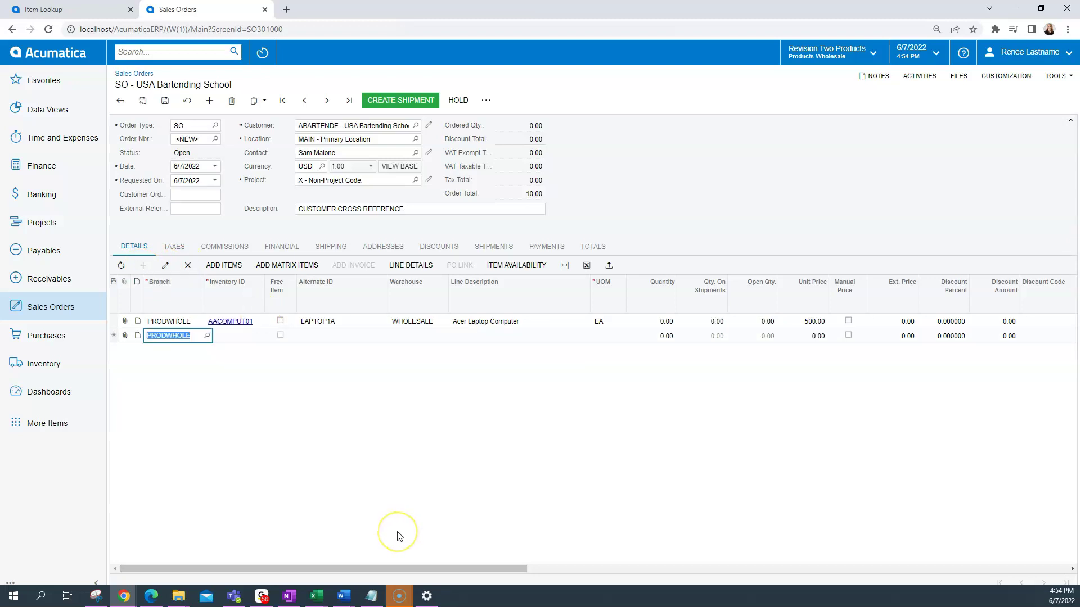
key(Tab)
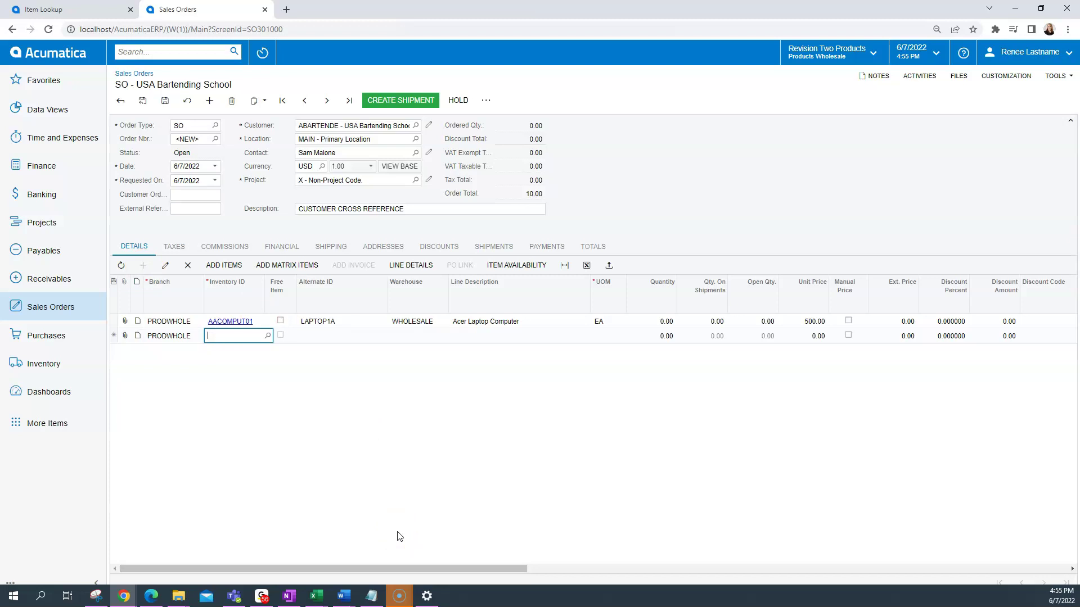
text(KEURI)
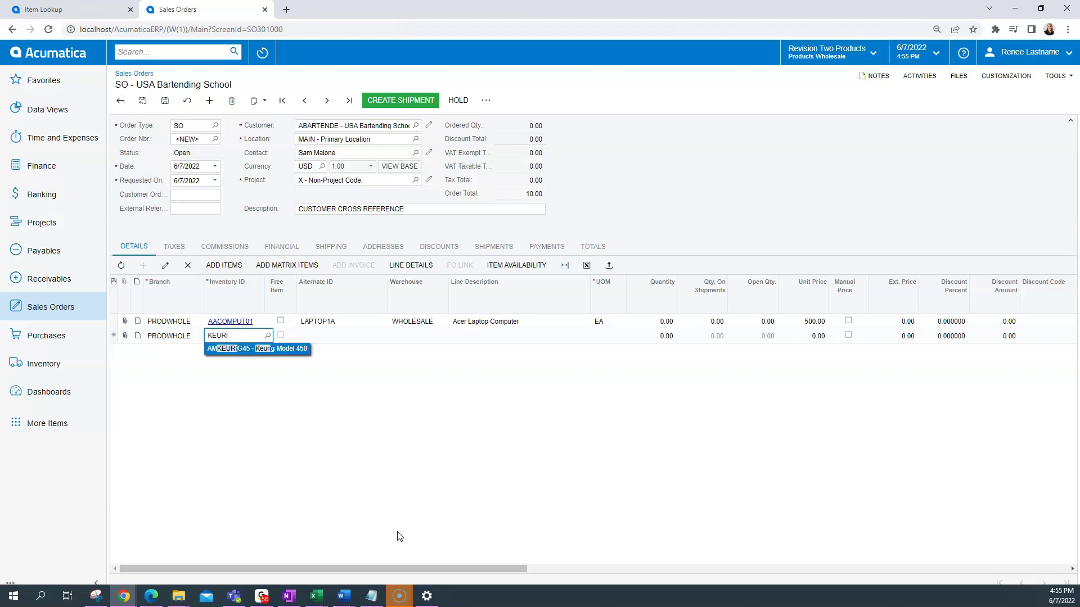
click(242, 347)
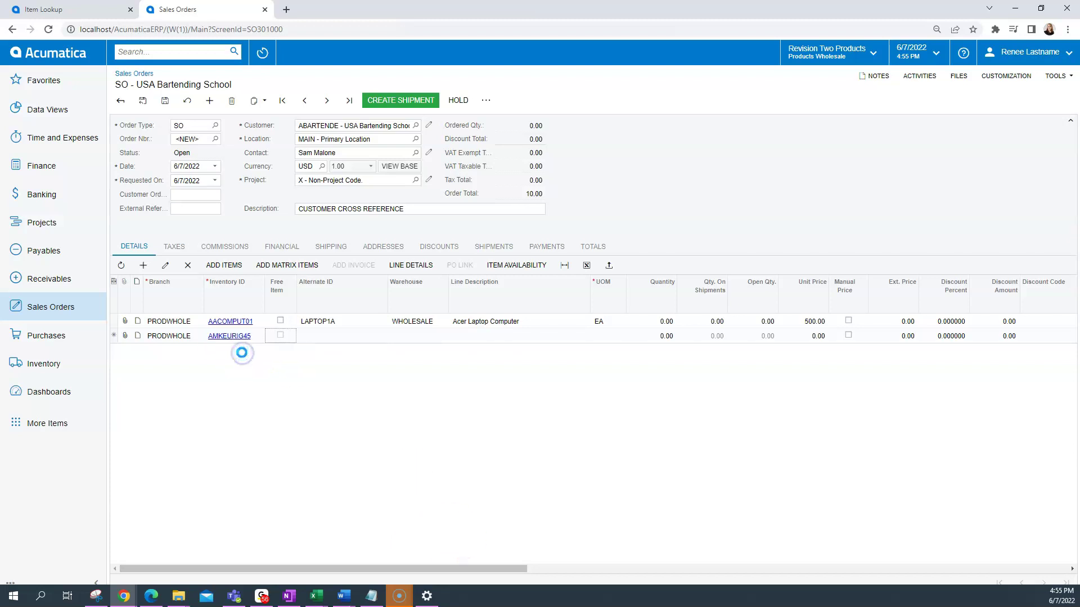
click(311, 337)
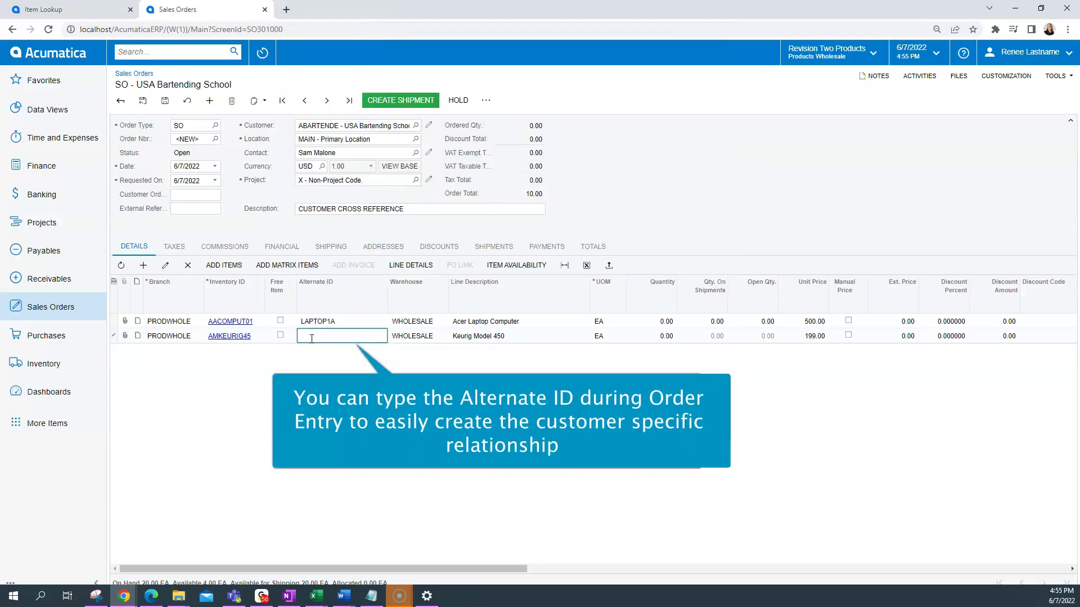
Step: Enter COFFEE123 as the Keurig line's alternate ID and save the order as SO006430
text(COFFEE123)
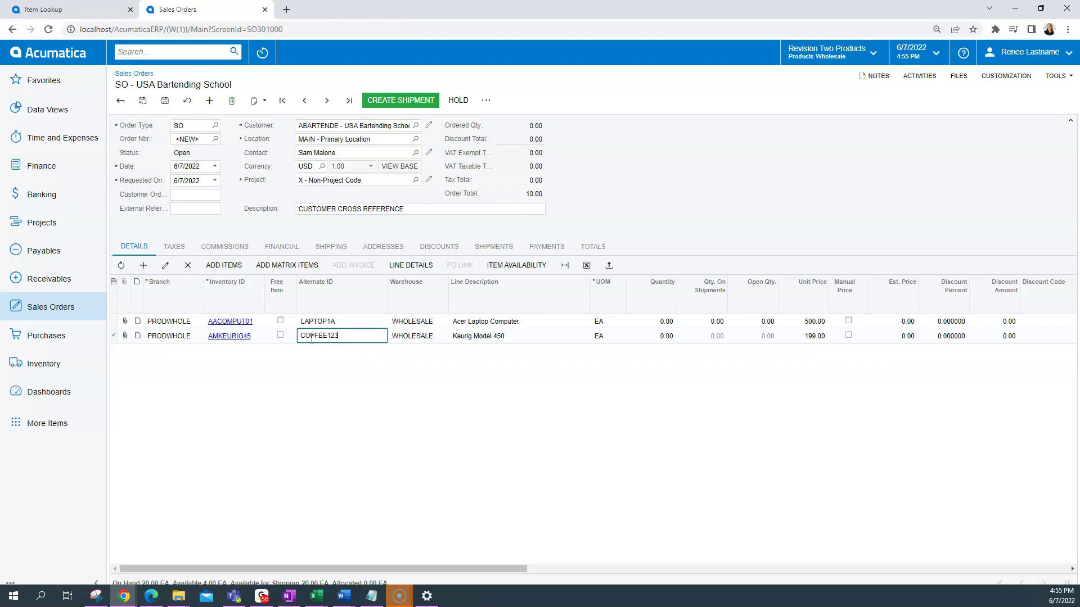
key(Tab)
key(Tab)
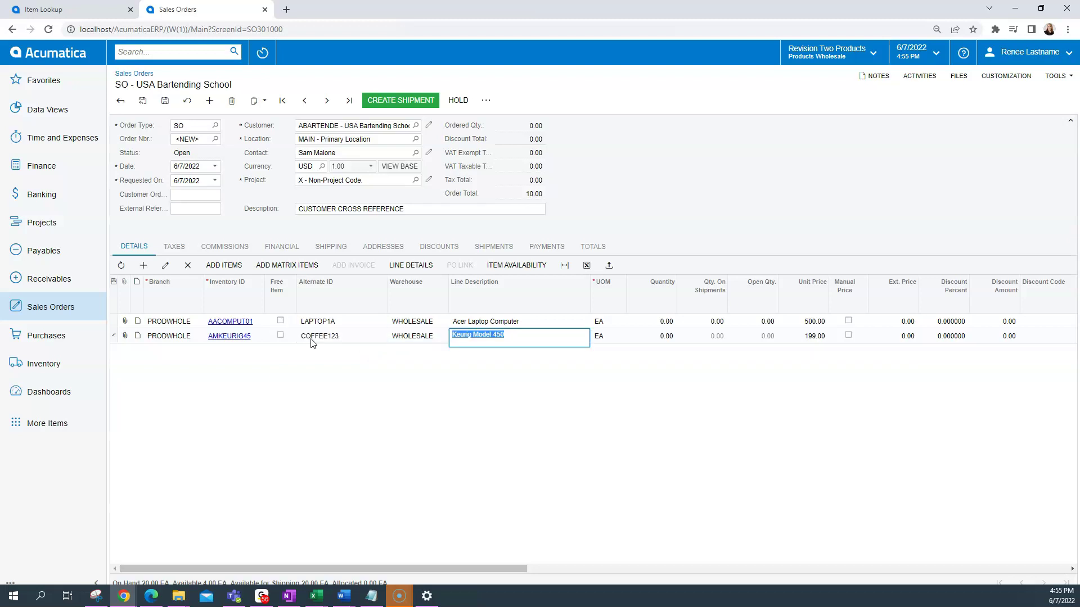
key(Tab)
key(Tab)
key(Tab)
key(Tab)
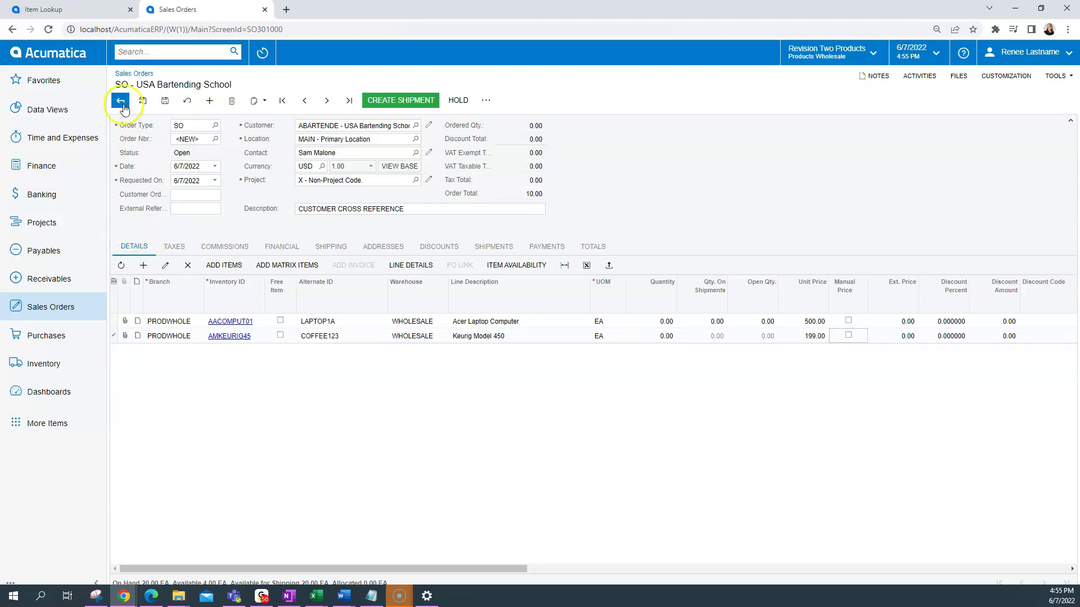
click(163, 101)
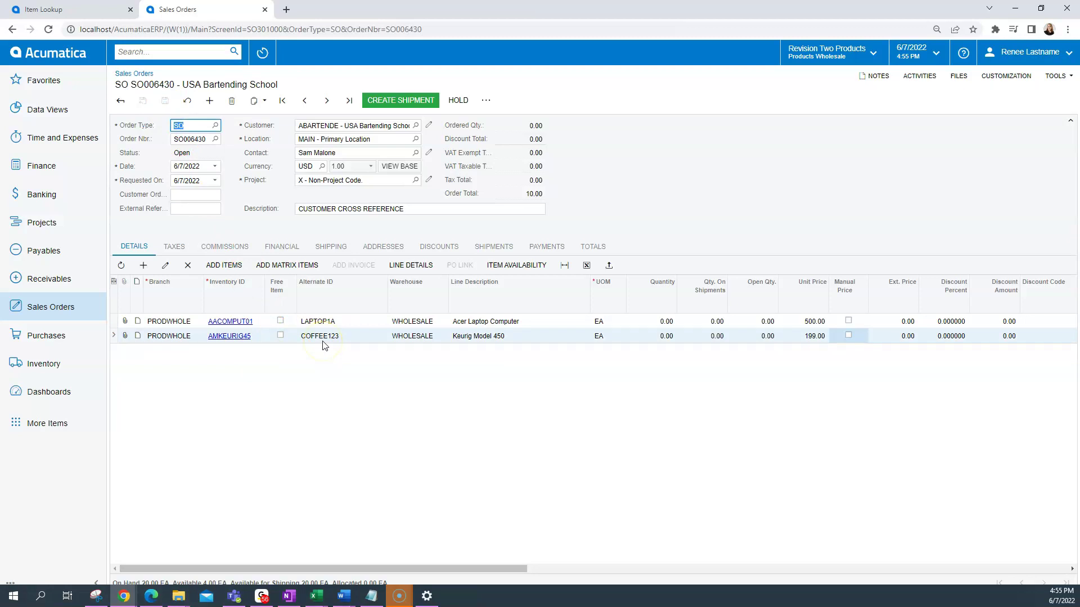
Step: Open stock item AMKEURIG45 and check its cross-references for customer part number COFFEE123 (EA)
click(237, 338)
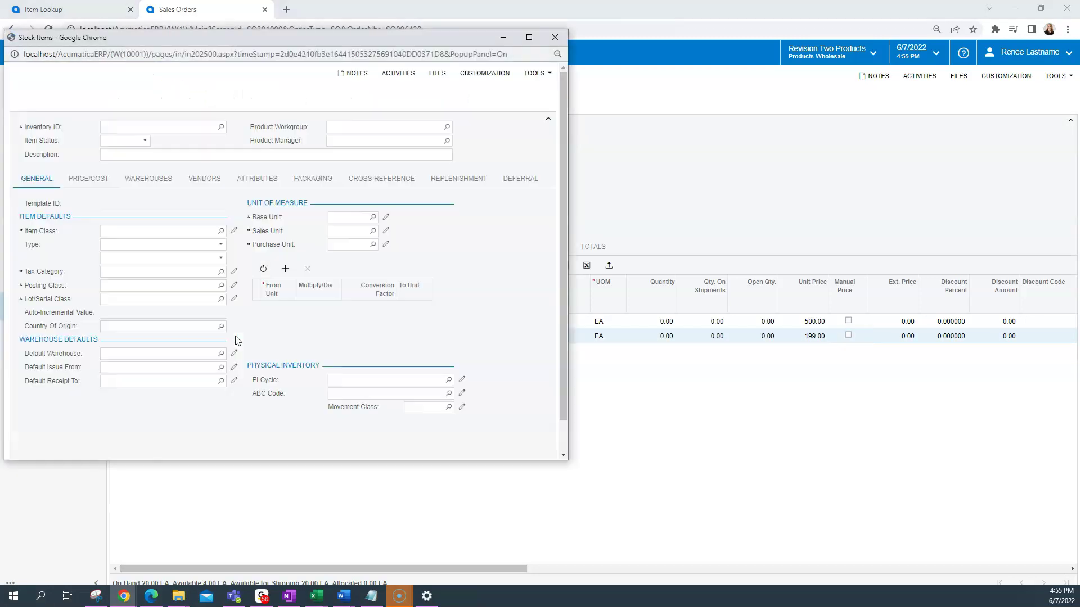
click(368, 191)
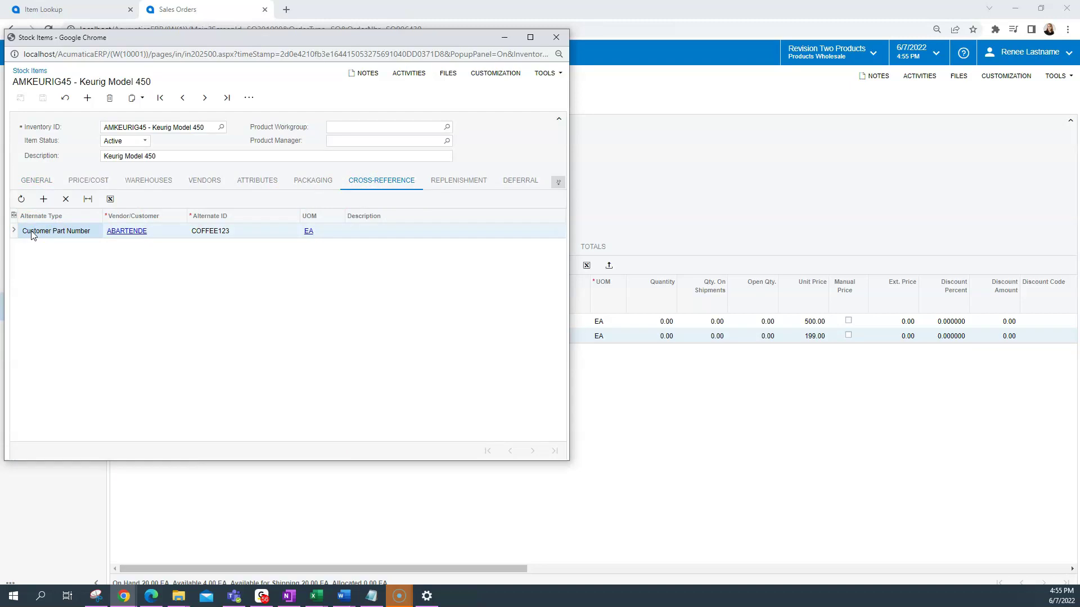
click(139, 235)
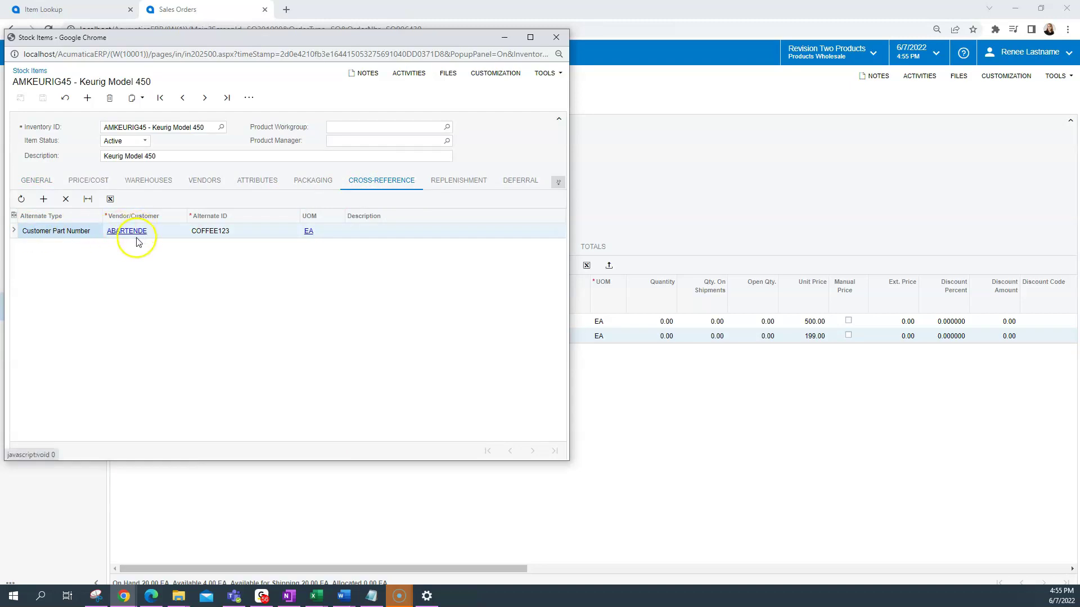
click(231, 235)
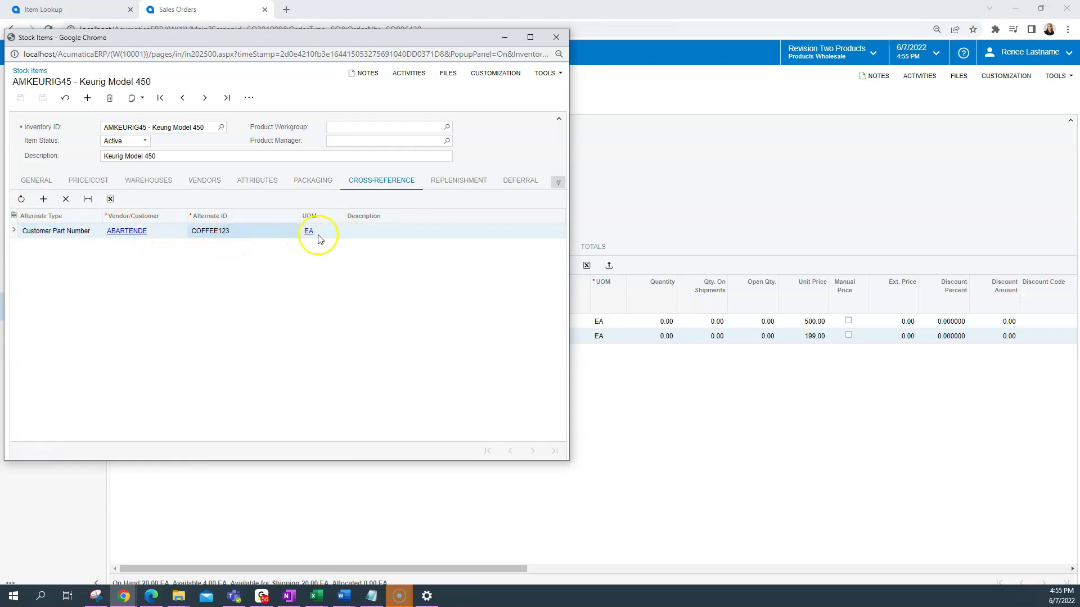